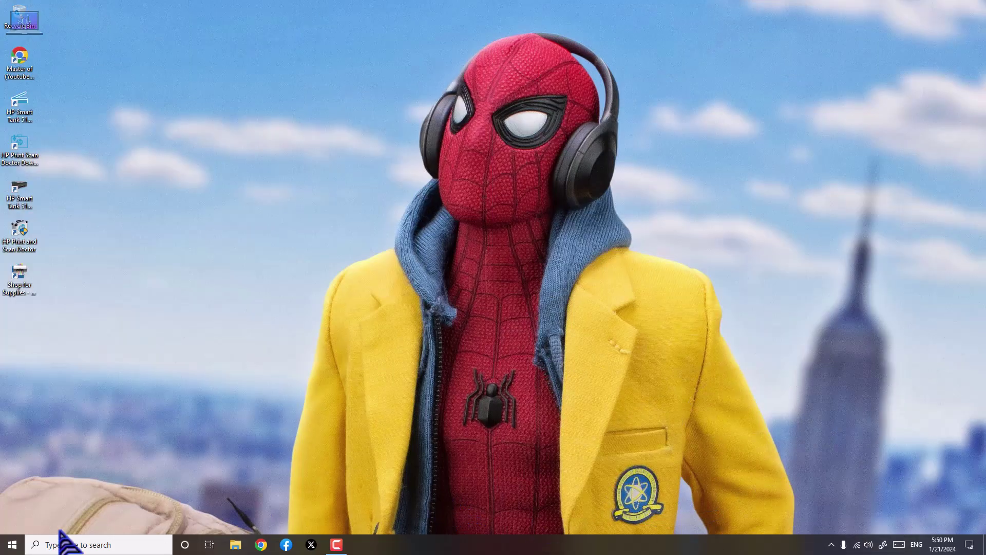
- Launch Microsoft Store from the Windows Start menu
click(6, 545)
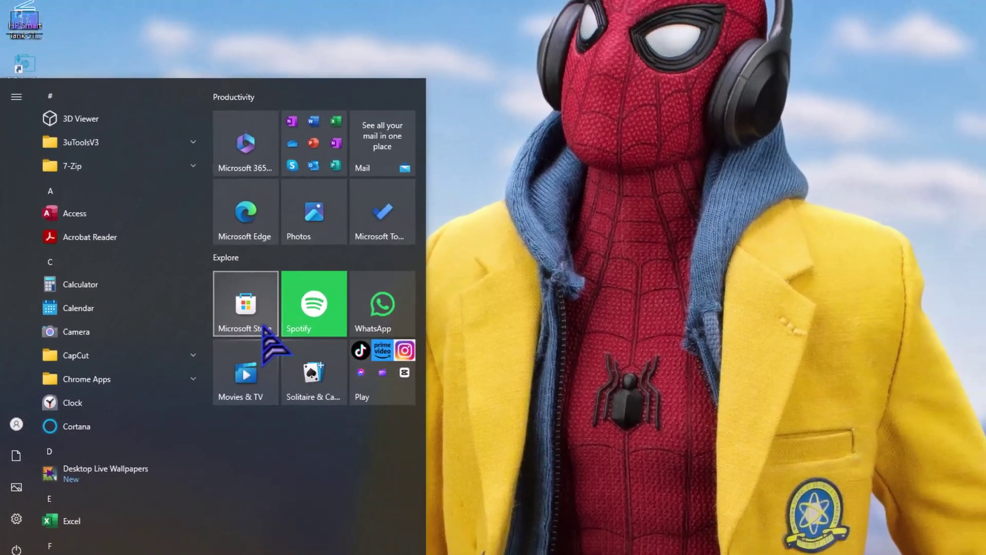
click(262, 327)
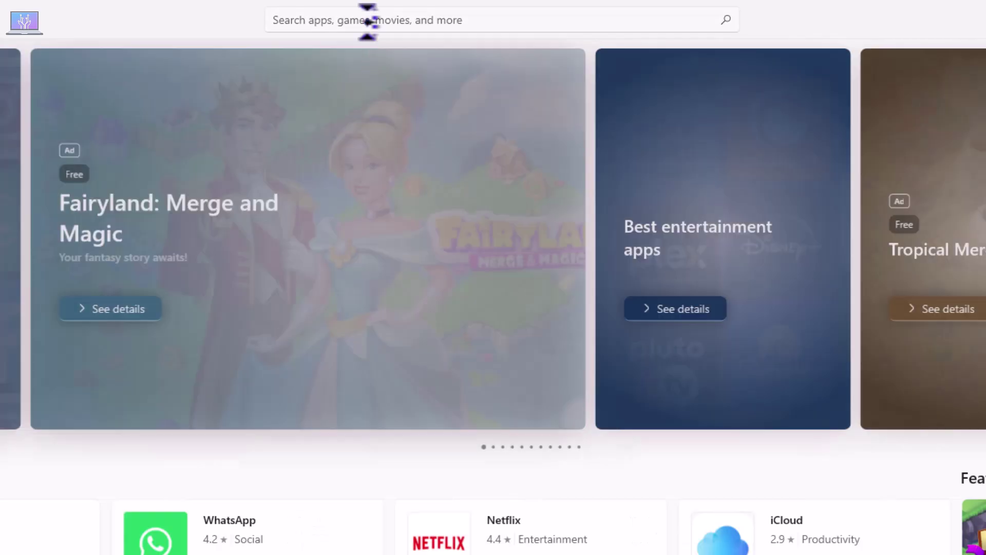
- Search Microsoft Store for 'desktop live wallpaper', correcting the mistyped query
click(368, 21)
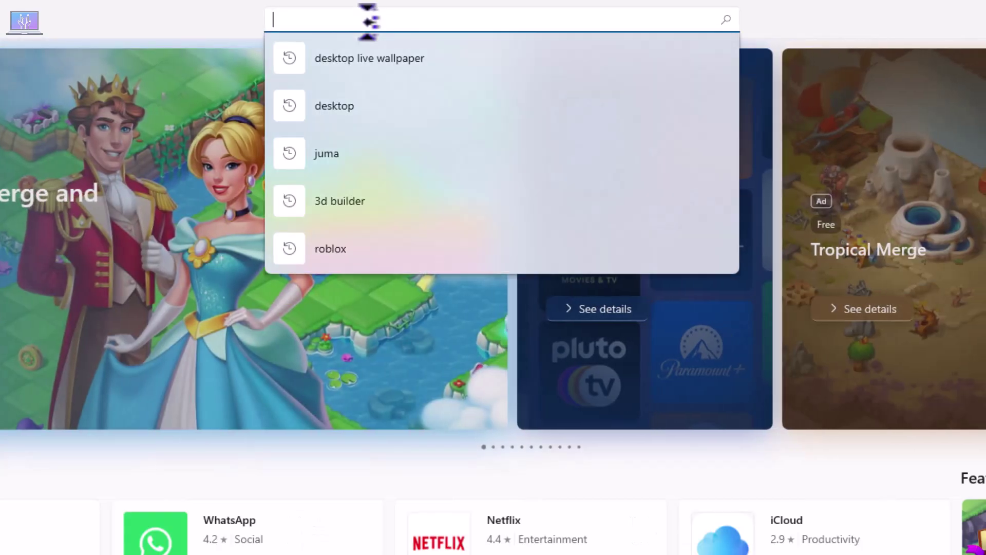
text(Desktop)
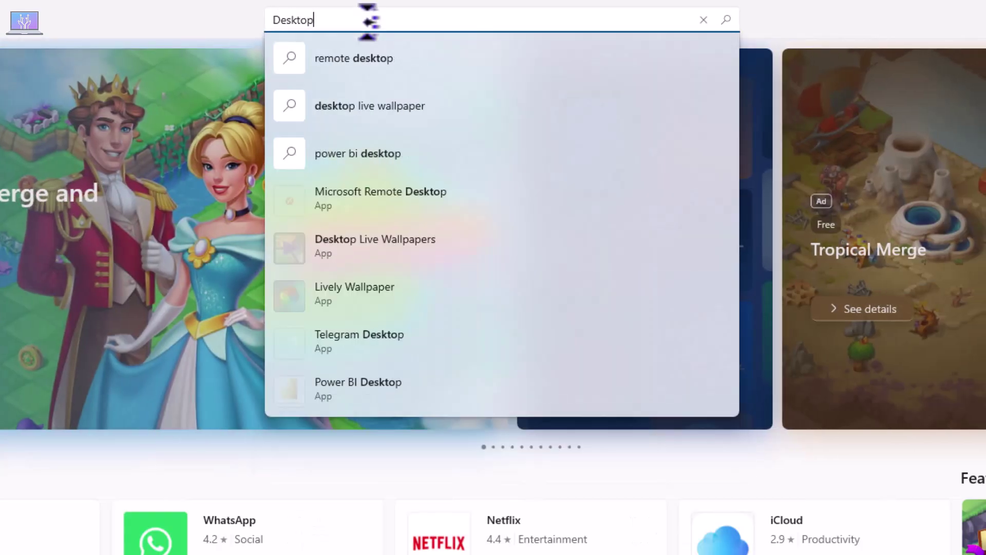
text( liv)
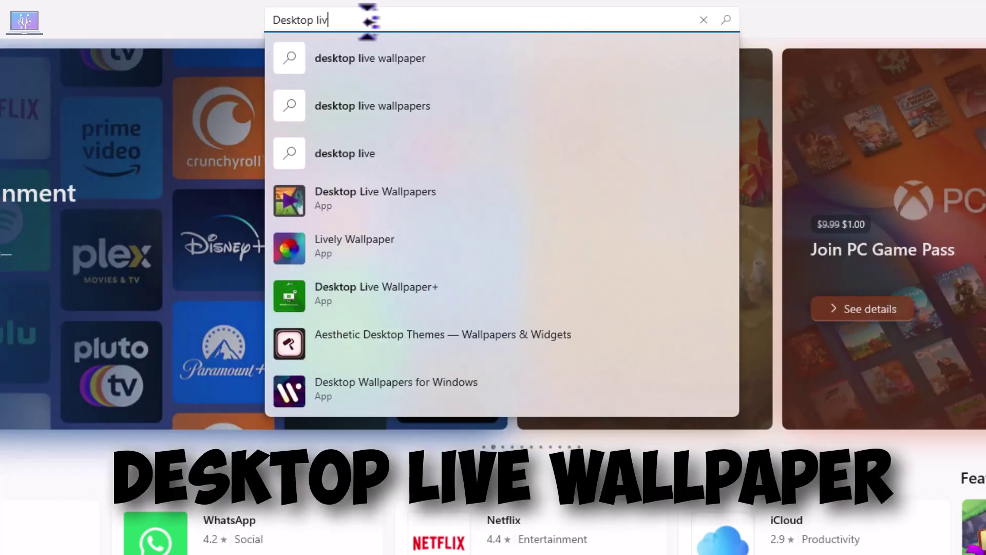
text(e wll)
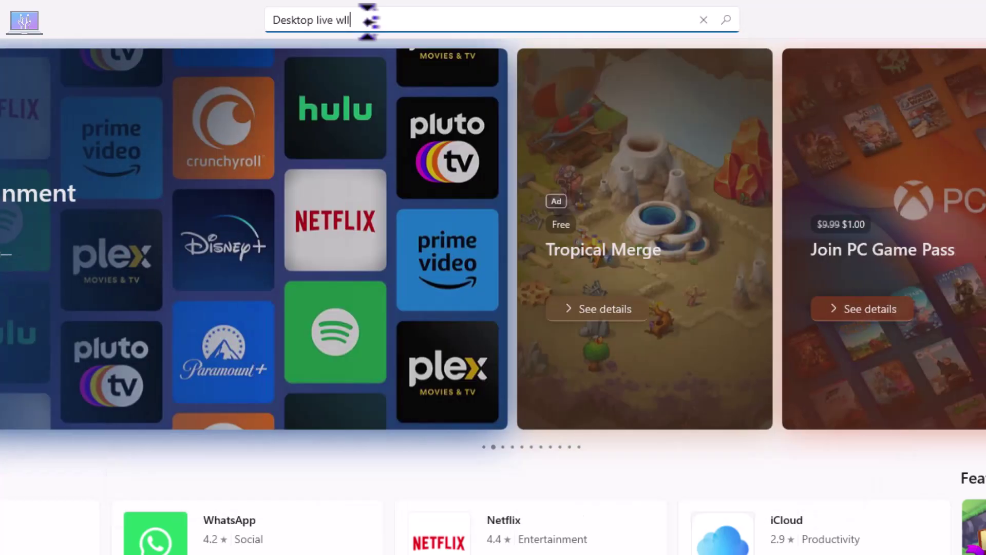
key(BackSpace)
key(BackSpace)
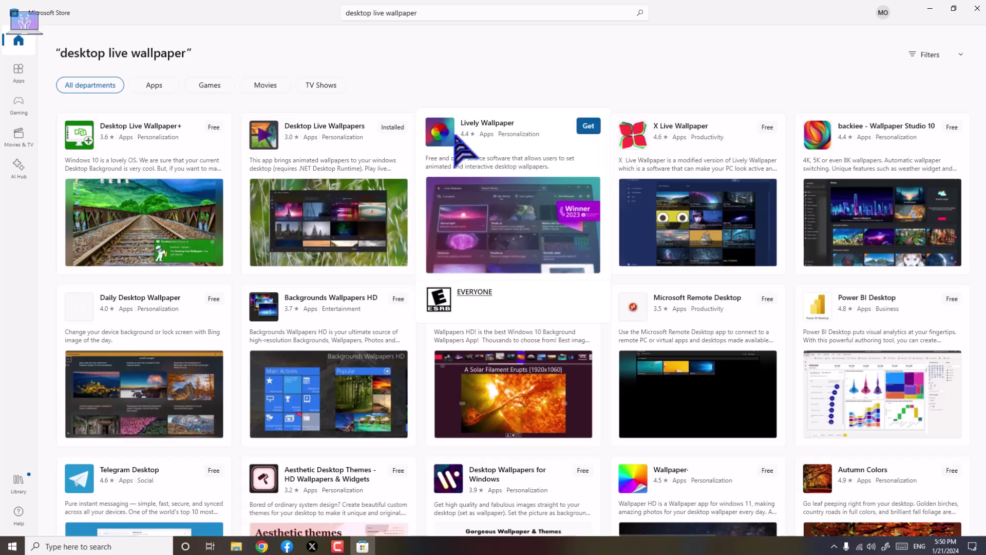
- Open the Lively Wallpaper product page and expand its full System Requirements list
click(455, 138)
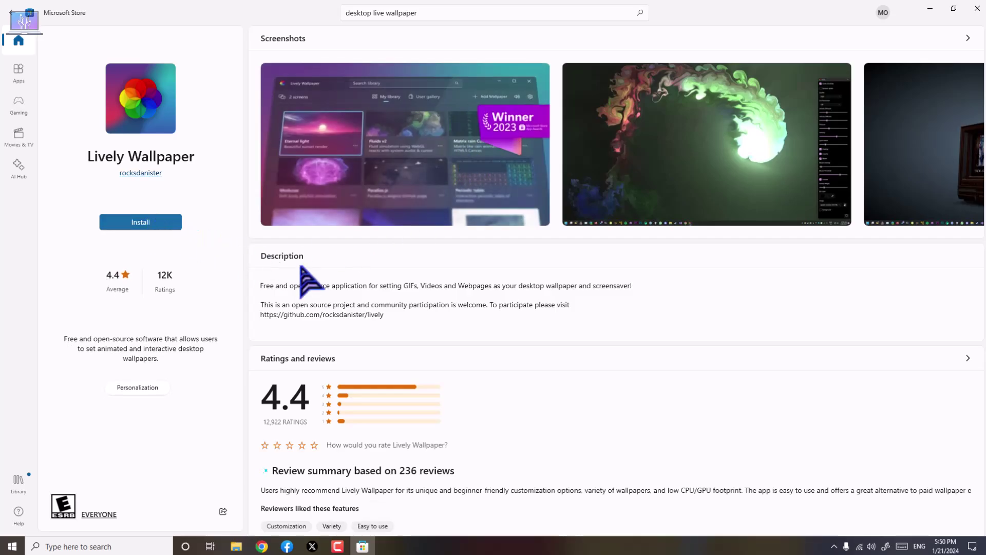
scroll(365, 295, down, 1)
scroll(393, 325, down, 7)
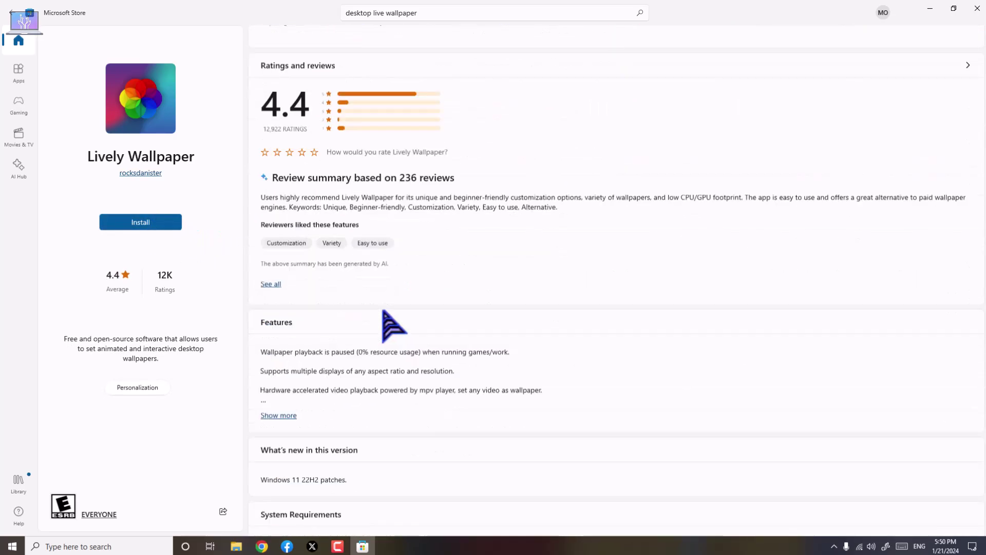
scroll(384, 309, down, 2)
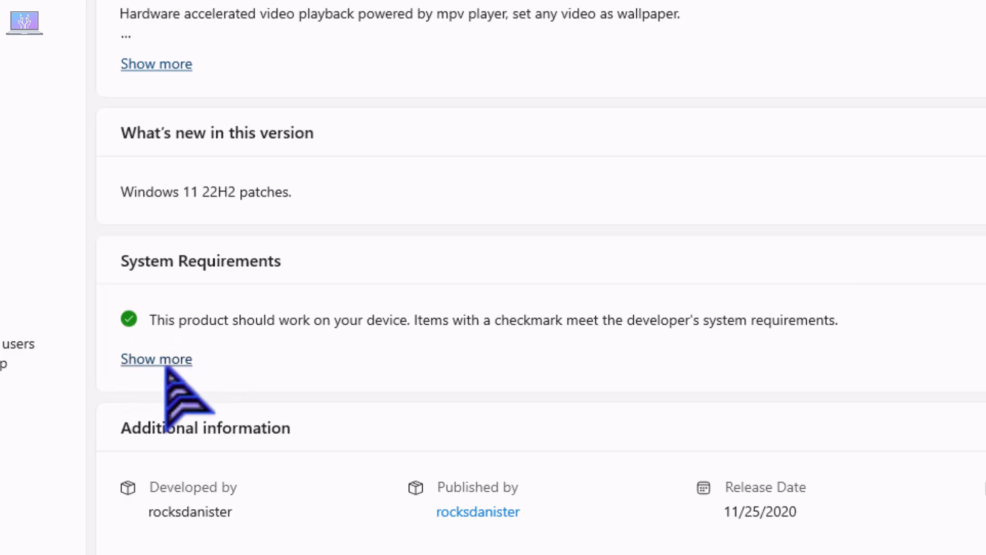
click(186, 360)
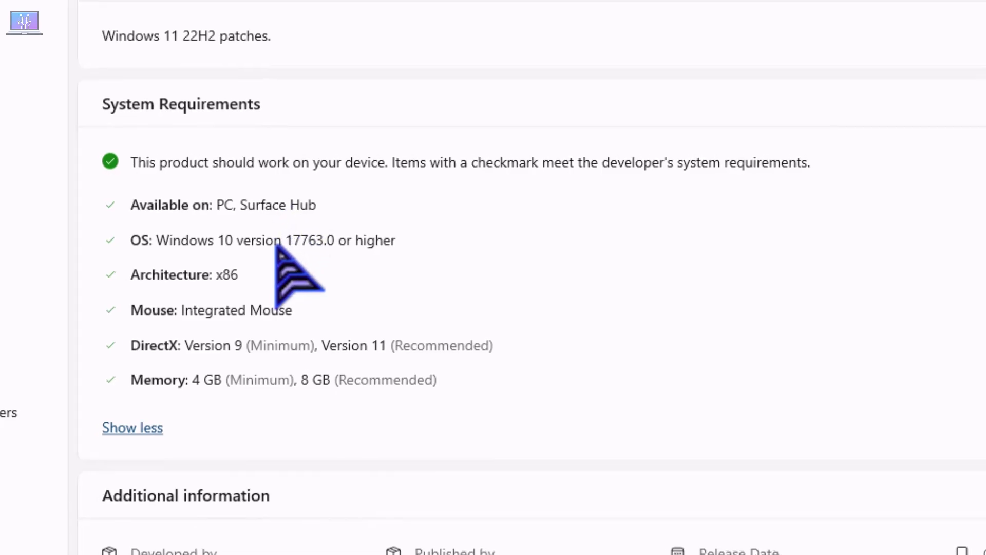
scroll(274, 245, up, 15)
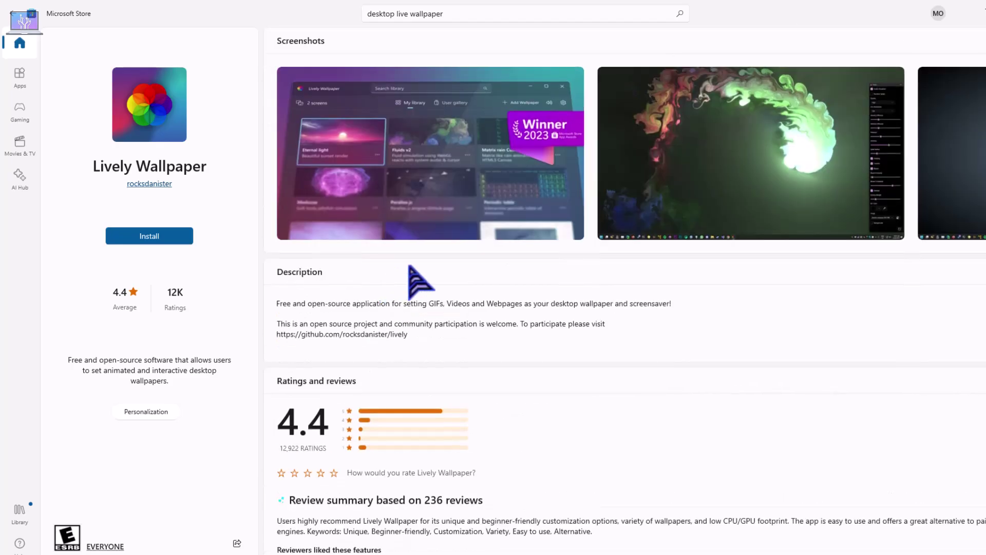
- Install Lively Wallpaper from its Store page until the Open button appears
click(179, 232)
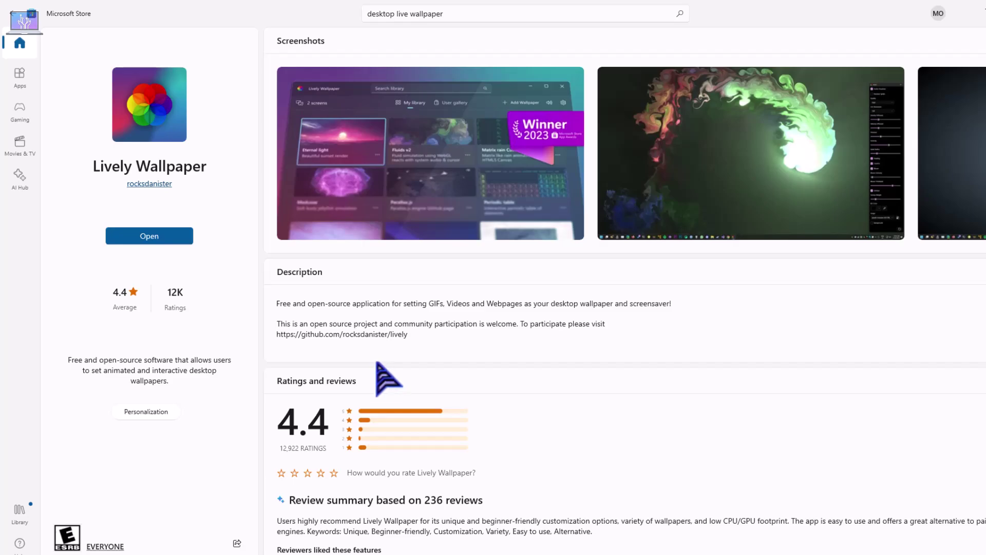
- Open Lively Wallpaper and browse its library of Fluids, Medusae, Rain and Triangles & Light
click(169, 233)
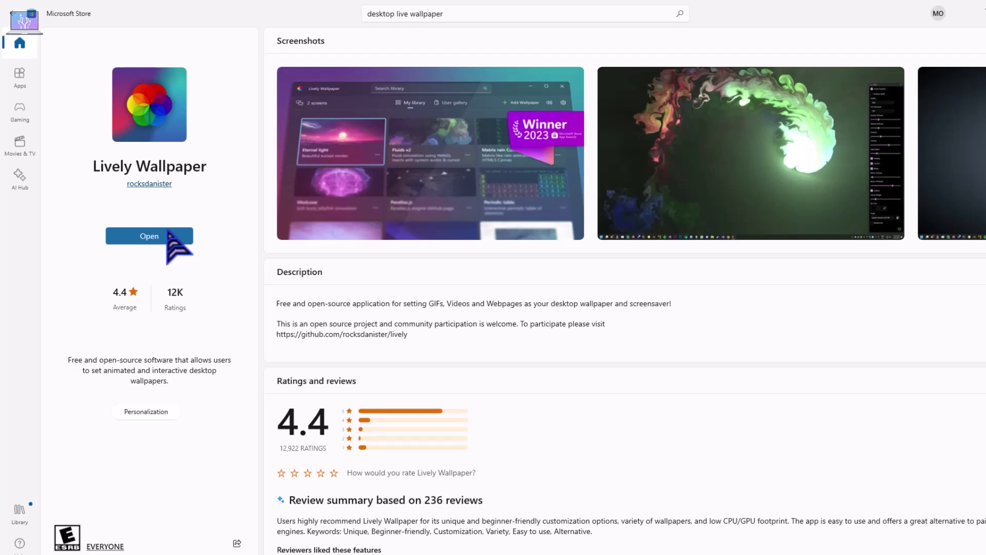
scroll(403, 368, down, 4)
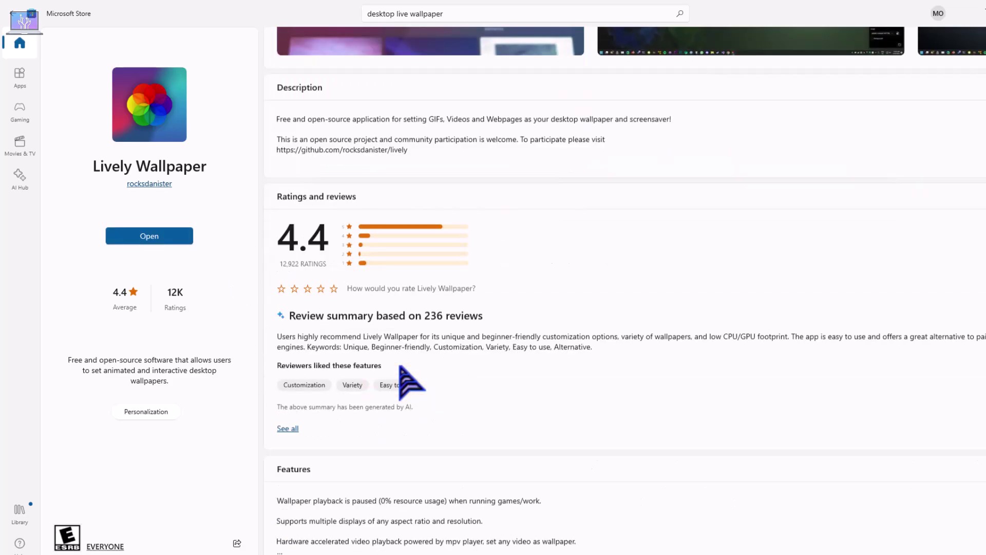
scroll(459, 358, up, 2)
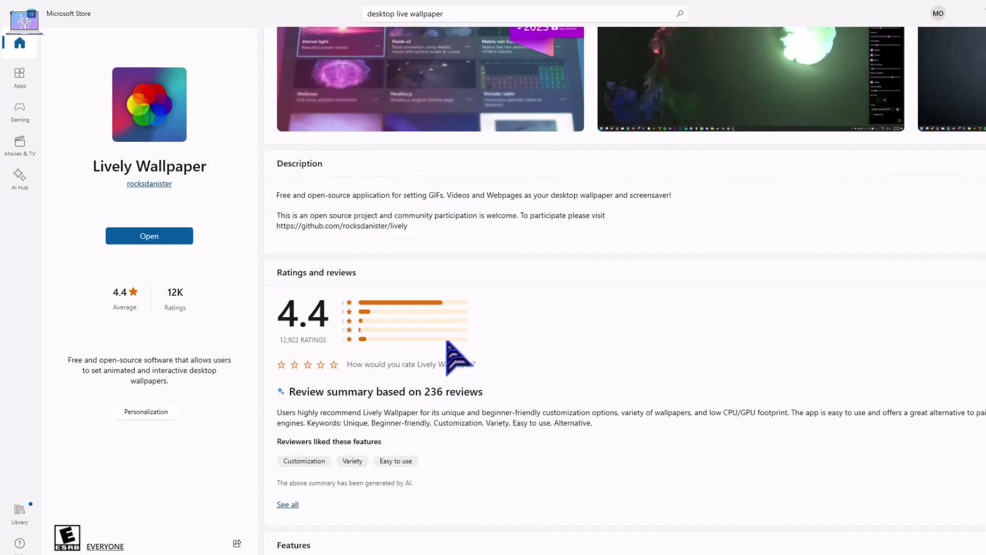
scroll(458, 358, up, 2)
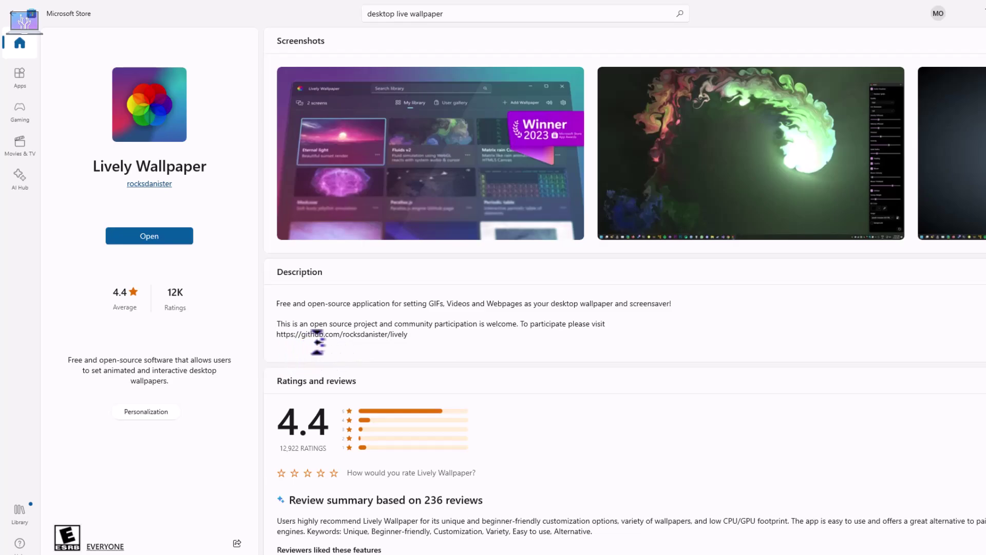
scroll(321, 341, down, 1)
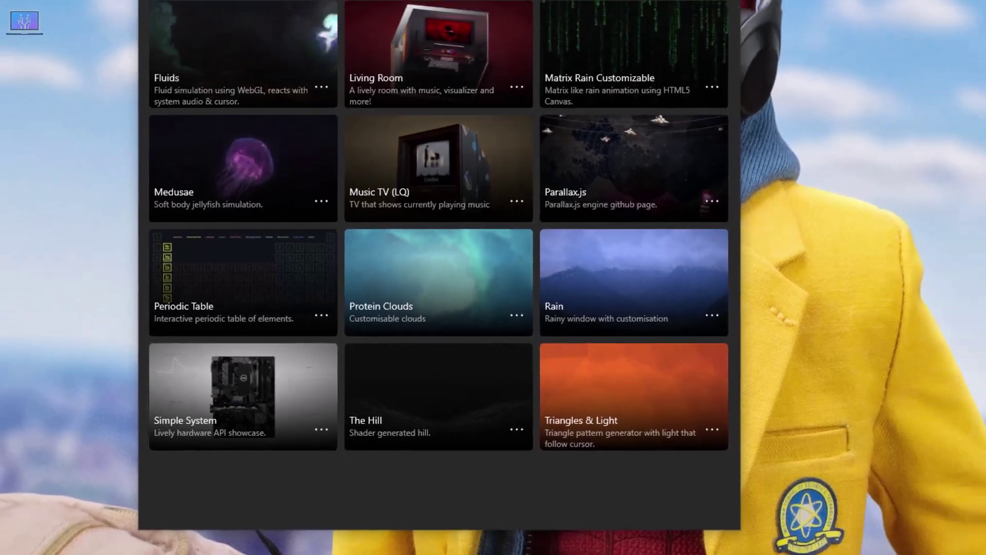
- Maximize Lively Wallpaper, open Add Wallpaper and select the text in the Enter URL field
key(super+Up)
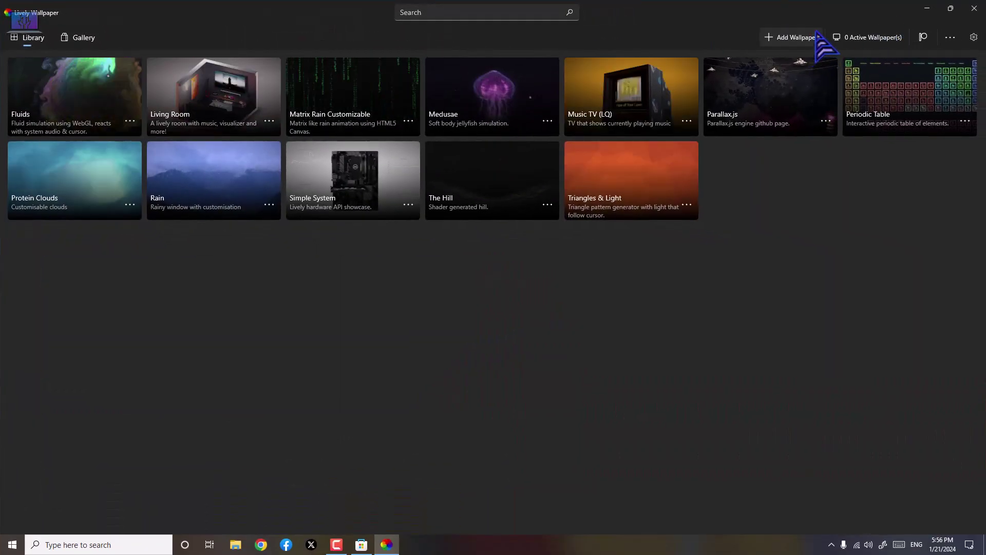
click(818, 35)
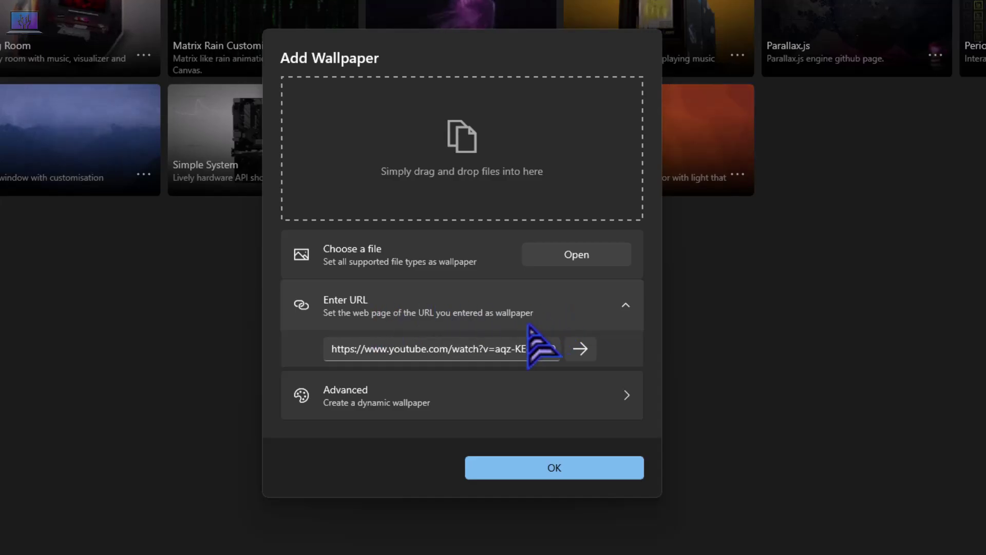
click(488, 347)
key(ctrl+a)
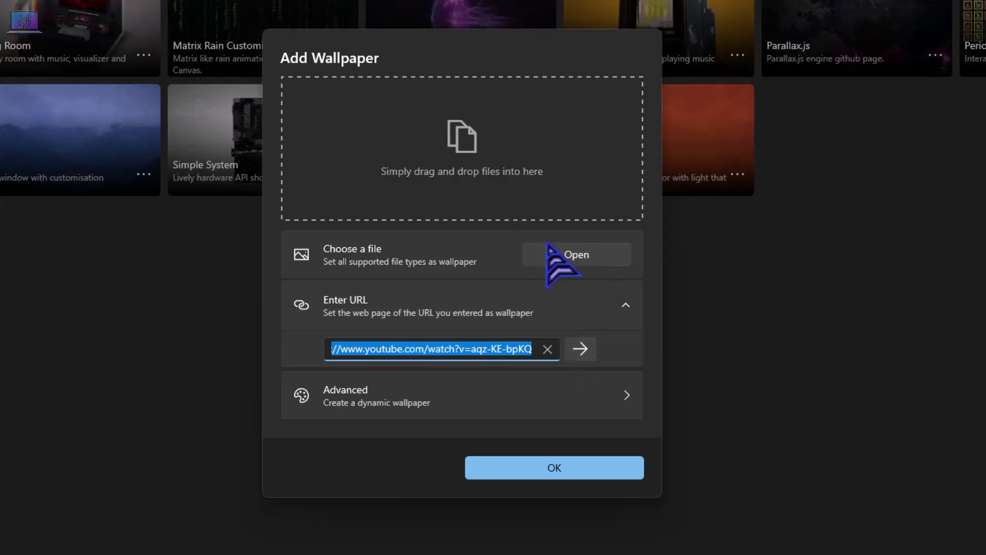
- Choose the DeLorean video videoplayback (2) from Downloads as the wallpaper file
click(575, 282)
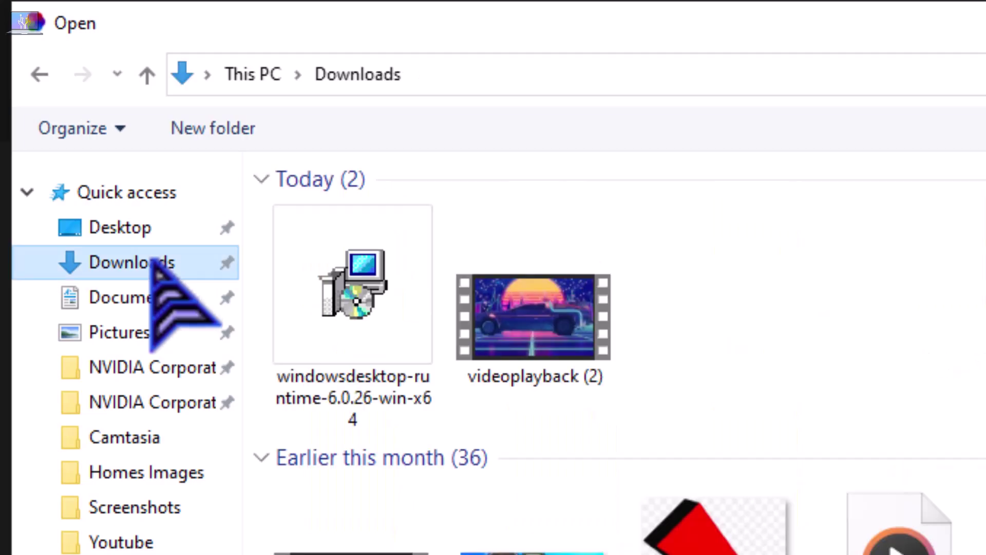
double_click(534, 377)
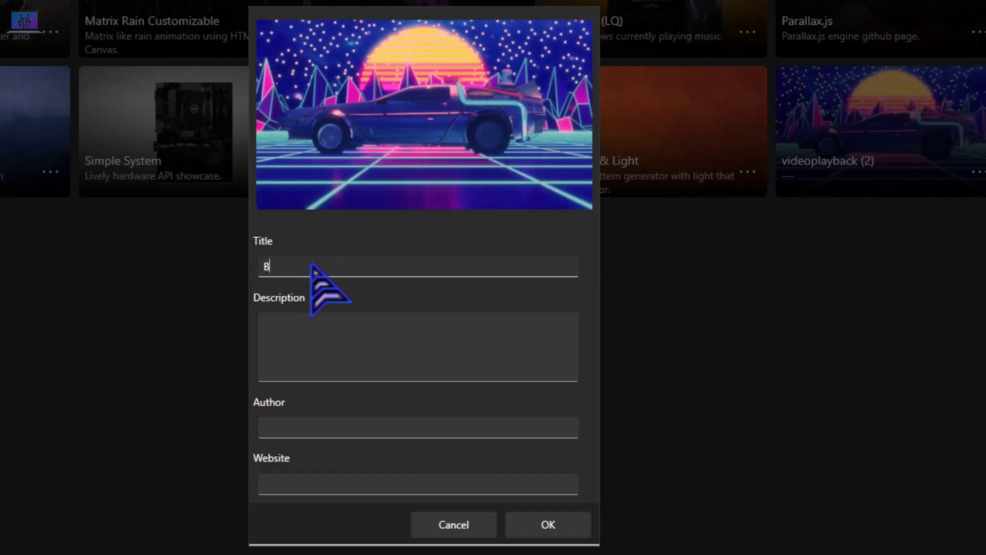
- Correct the title to 'bg live' and confirm with OK to apply the wallpaper
key(BackSpace)
text(g)
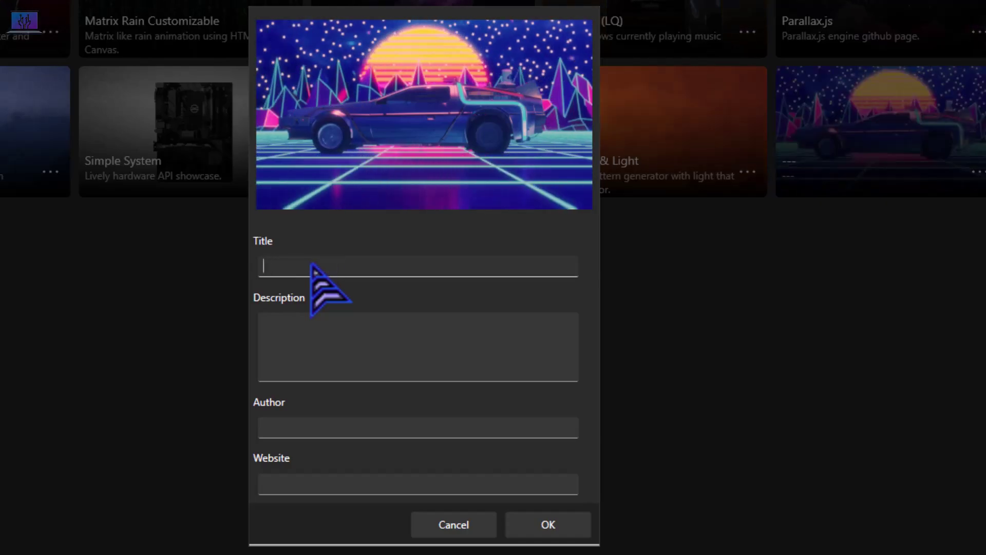
text( live)
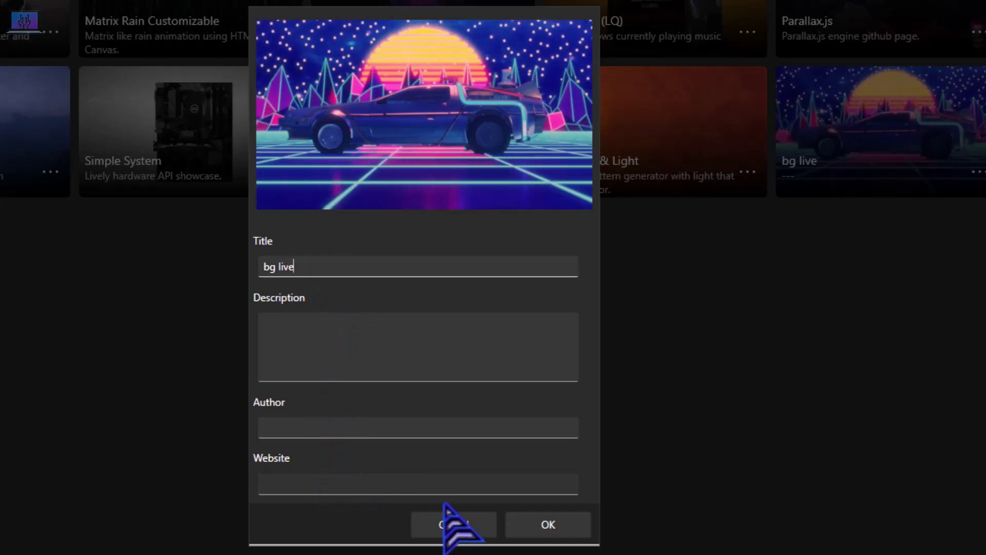
click(546, 523)
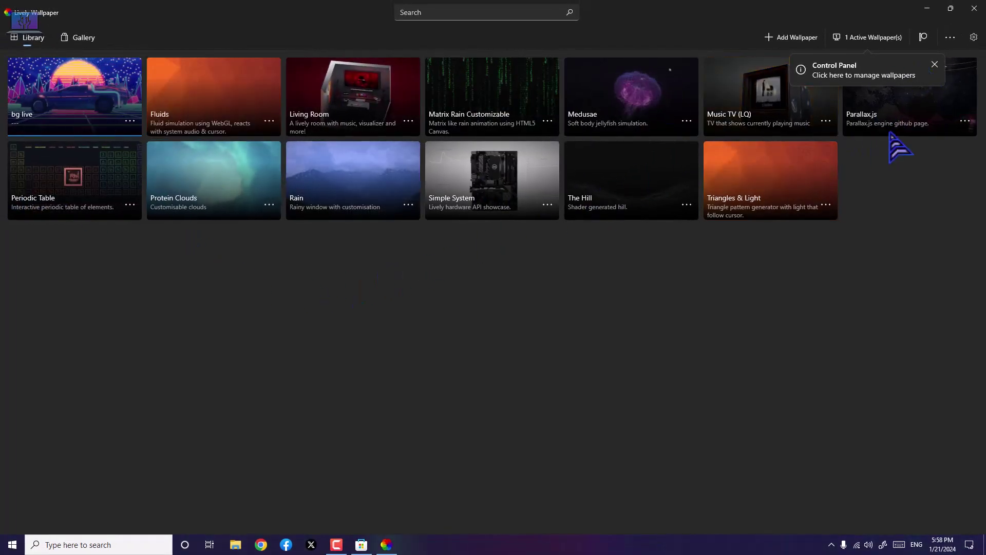
- Minimize Lively Wallpaper to reveal the animated DeLorean desktop background
click(928, 9)
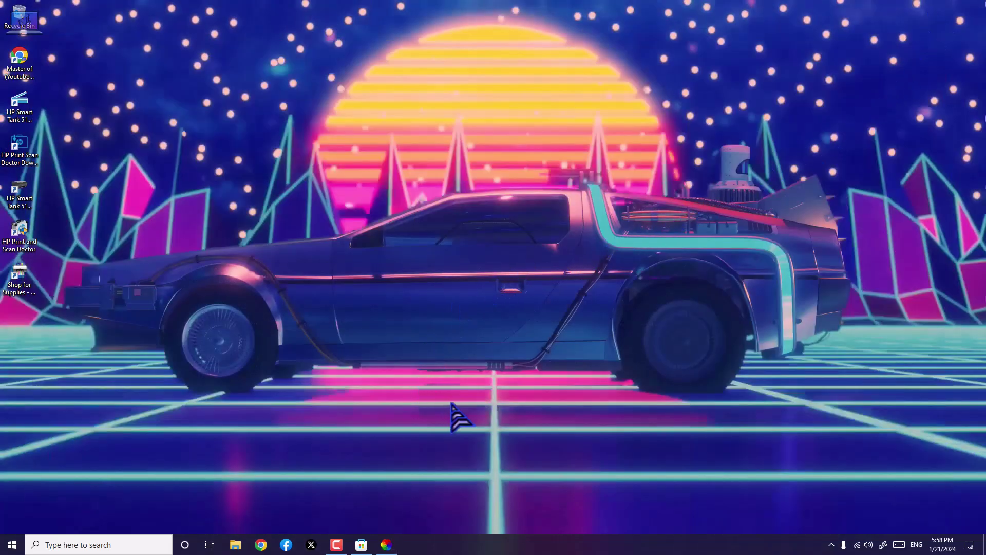